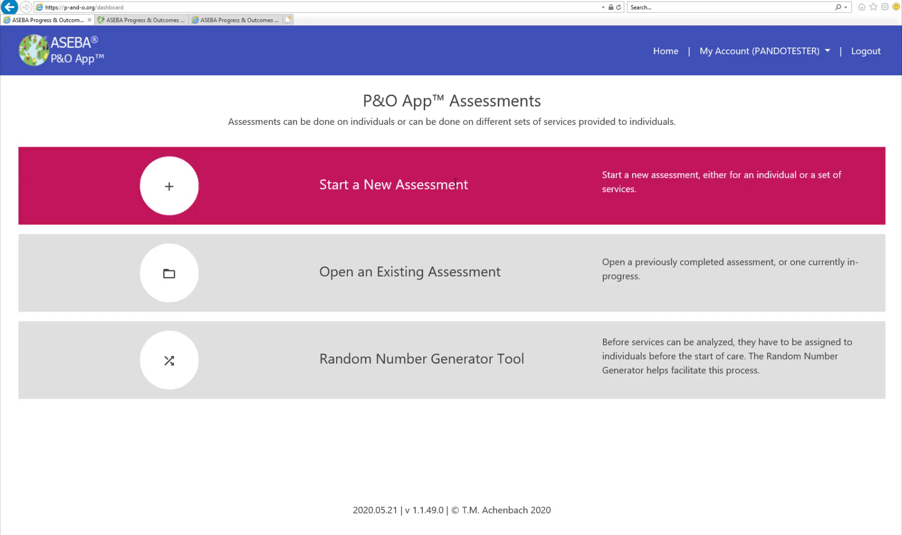
Step: Start a new assessment named "Chi-Square Report 1" and proceed to the data source selection
click(190, 188)
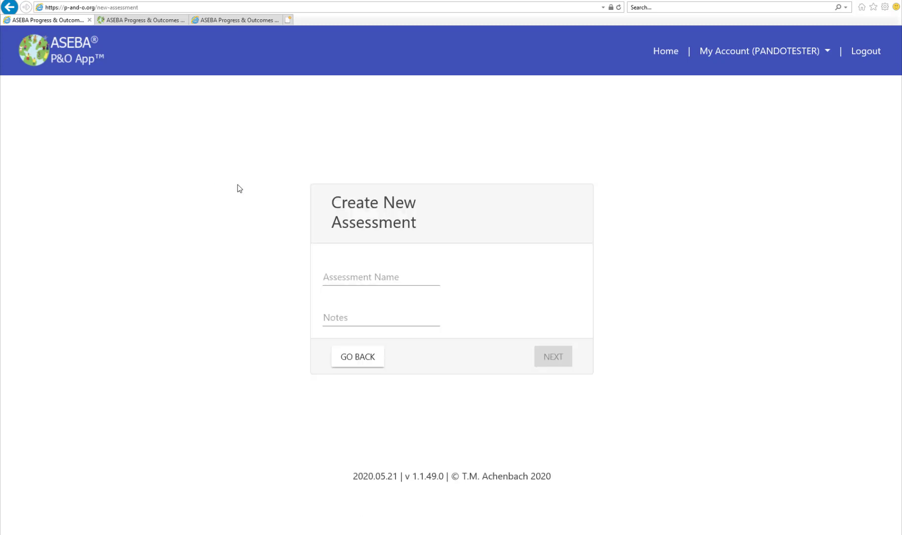
click(341, 280)
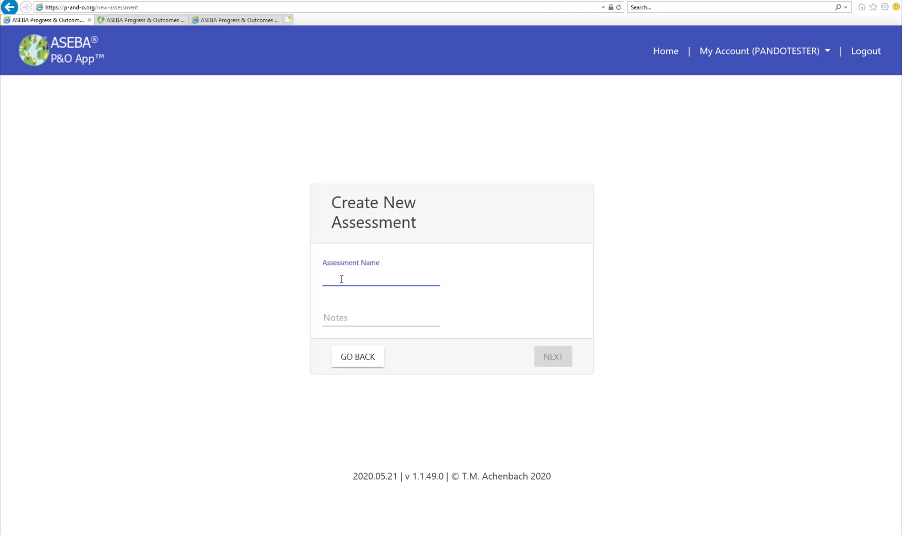
text(ch)
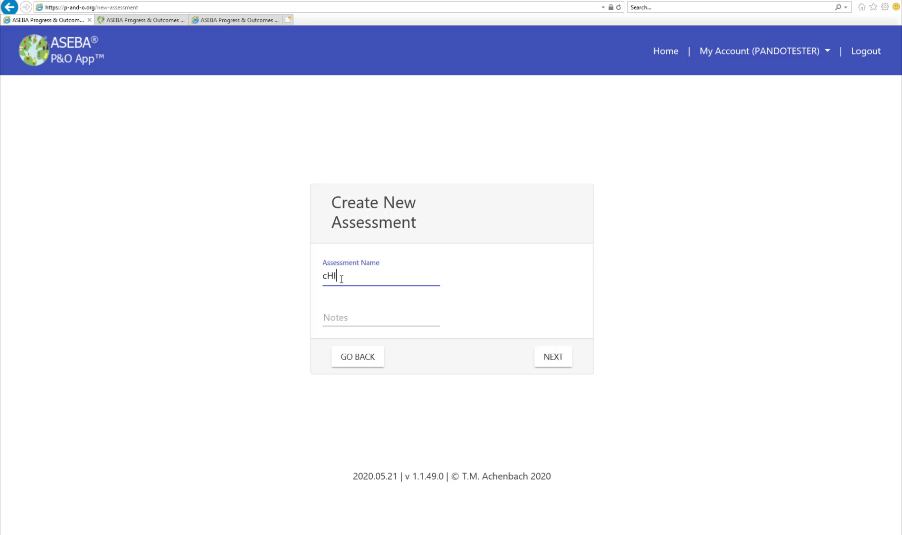
key(BackSpace)
key(BackSpace)
text(Chi-Square Report 1)
click(554, 357)
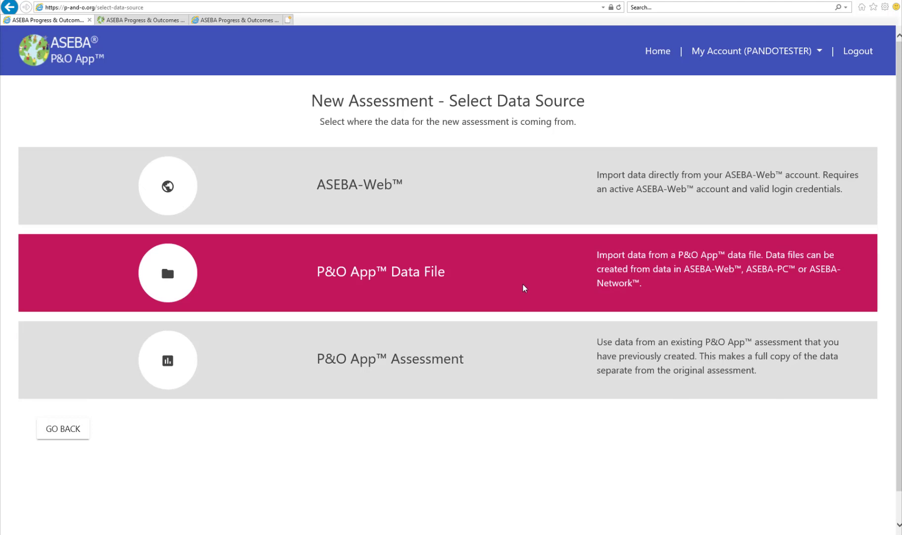
Step: Import the data from the P&O App data file P&O_ANOVA_CHI-SQUARE.xlsx in the P&O Testing folder
click(525, 286)
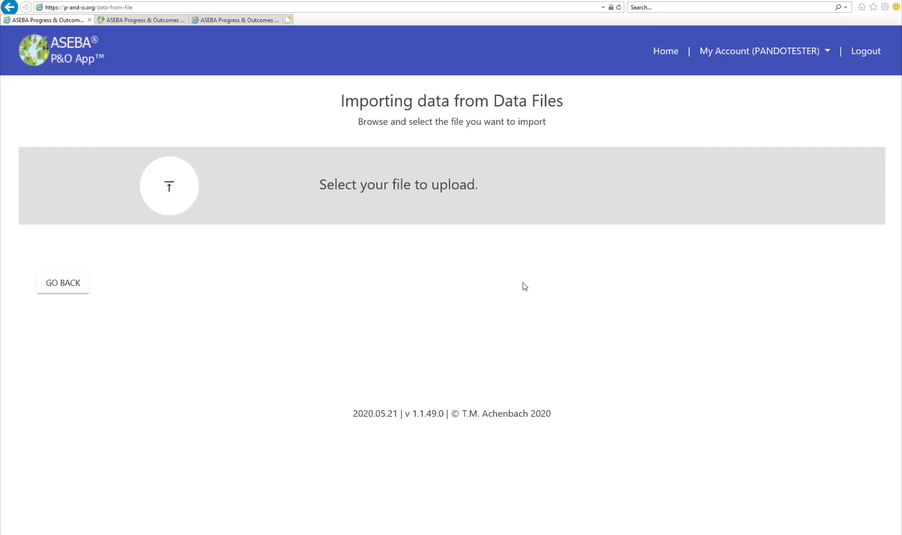
click(394, 185)
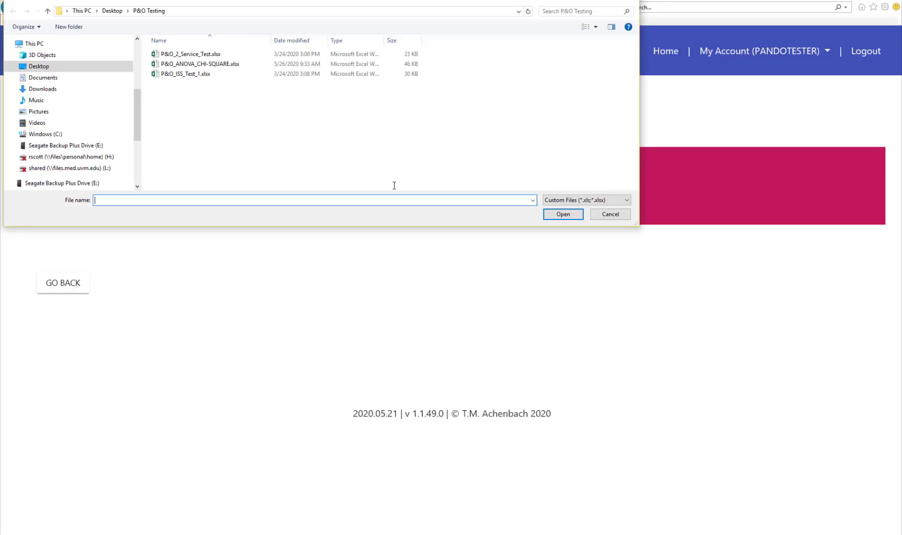
click(236, 63)
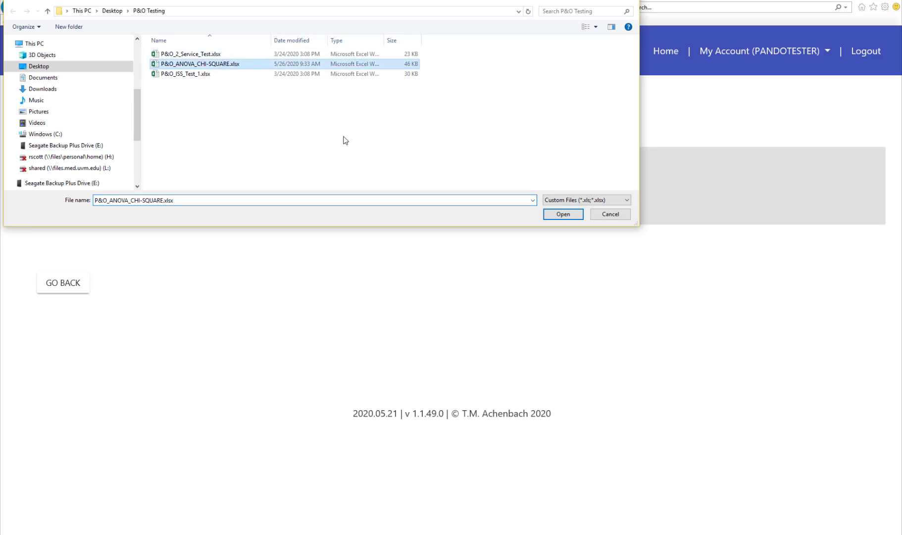
click(564, 215)
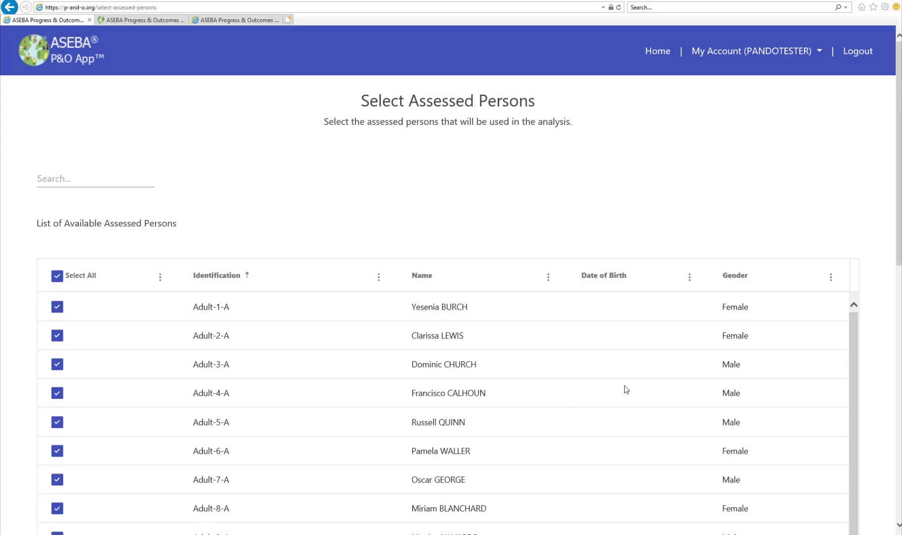
Step: Review the assessed persons through page 4, continue with all of them selected, and choose Chi-Square as the assessment type
scroll(624, 389, down, 7)
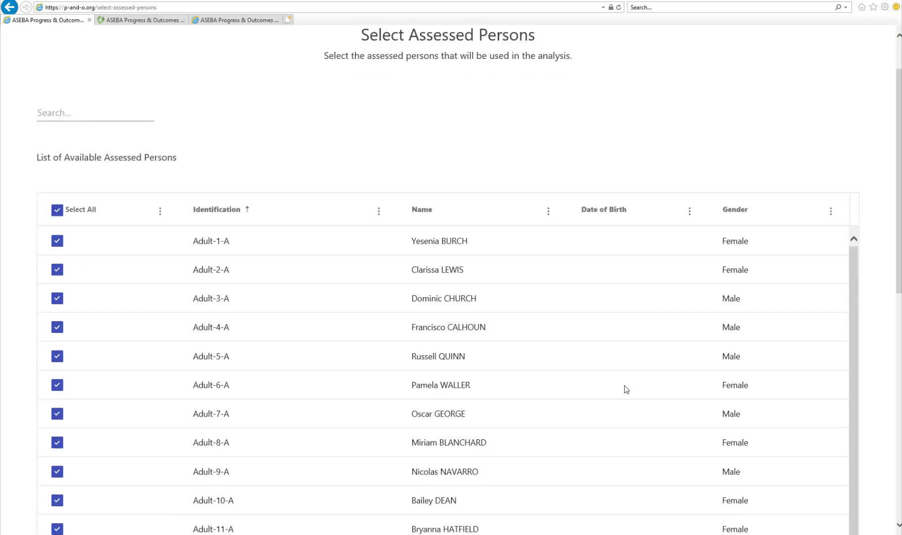
scroll(625, 389, down, 3)
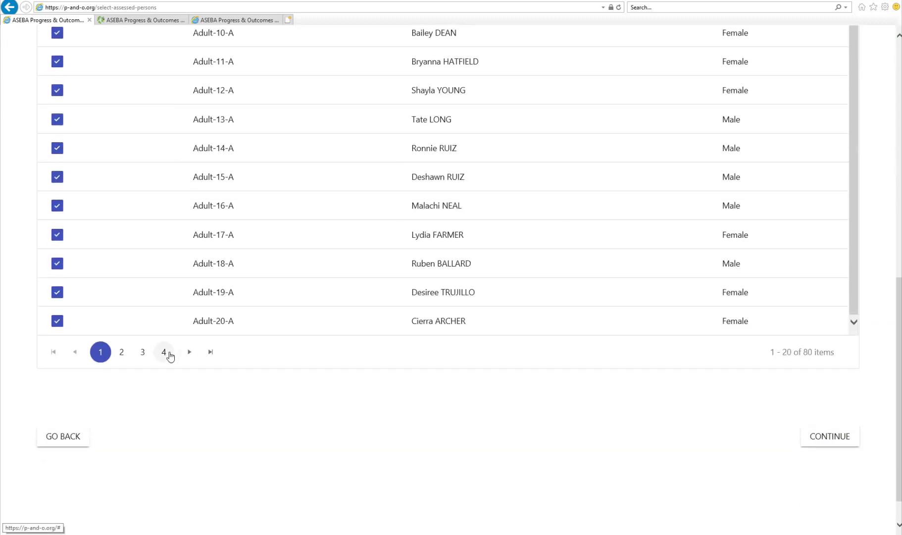
click(164, 352)
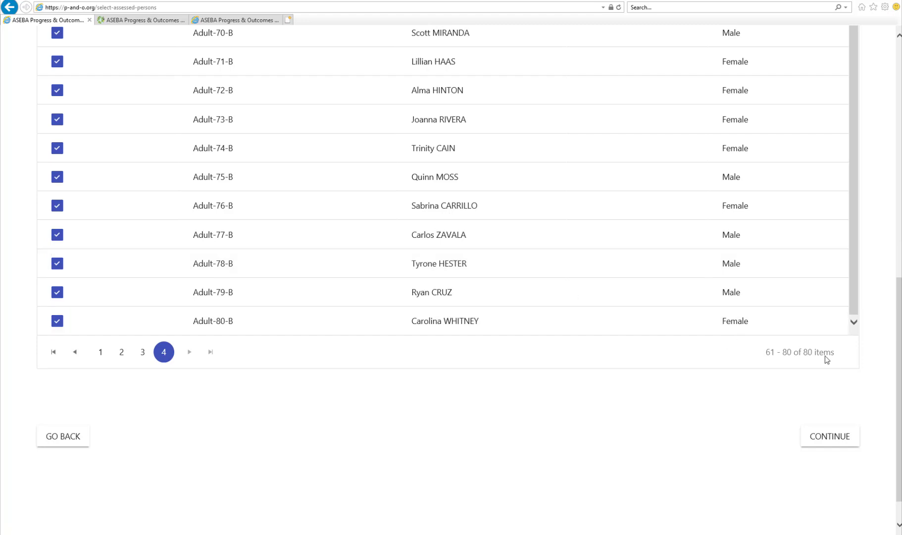
click(829, 439)
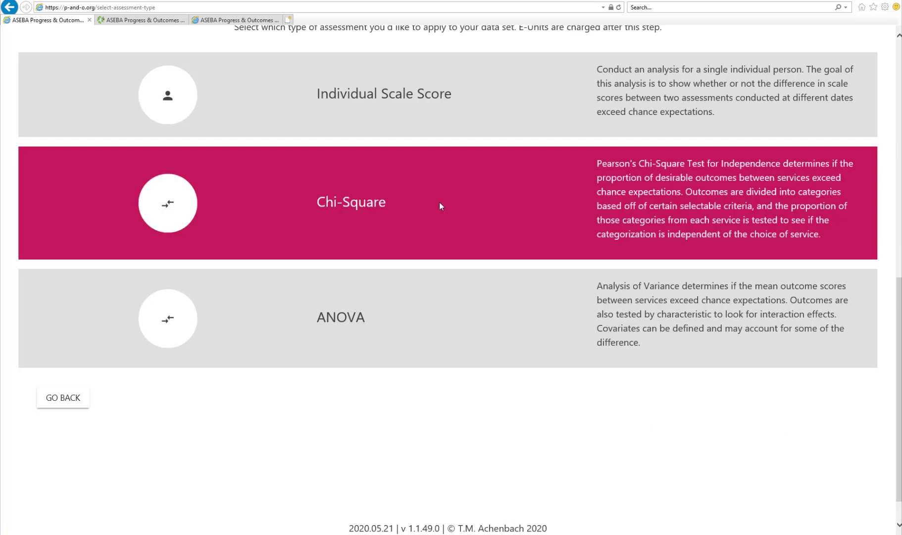
click(439, 202)
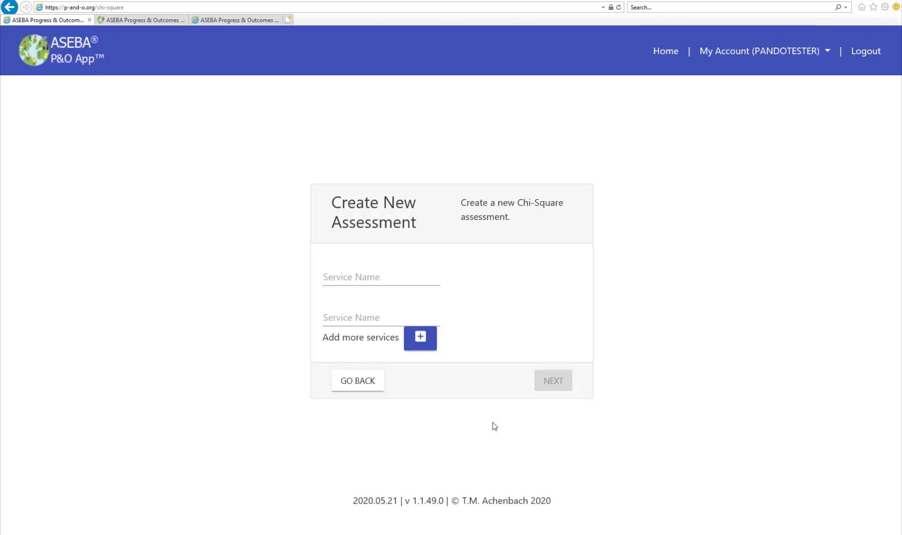
Step: Name the two services "Group 1" and "Group 2" and proceed to the Chi-Square assessment home
click(354, 281)
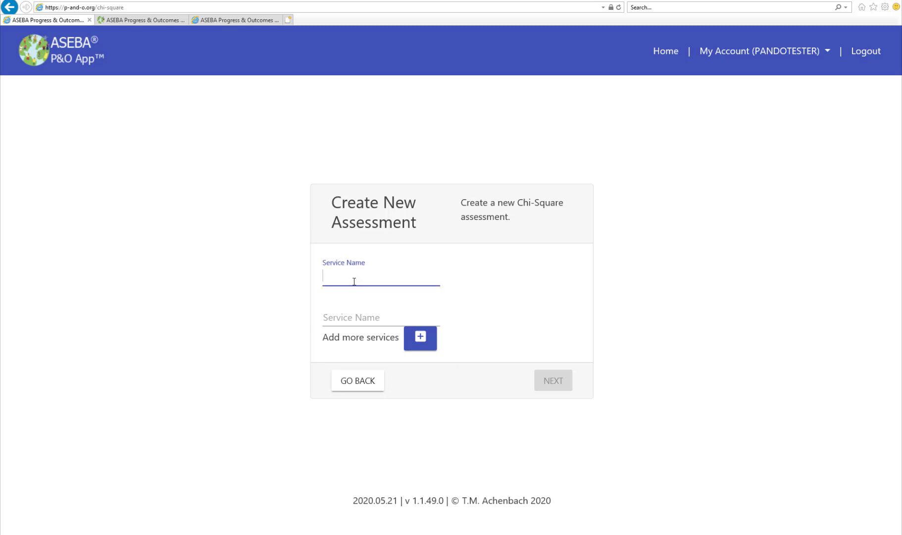
text(Group 1)
click(348, 321)
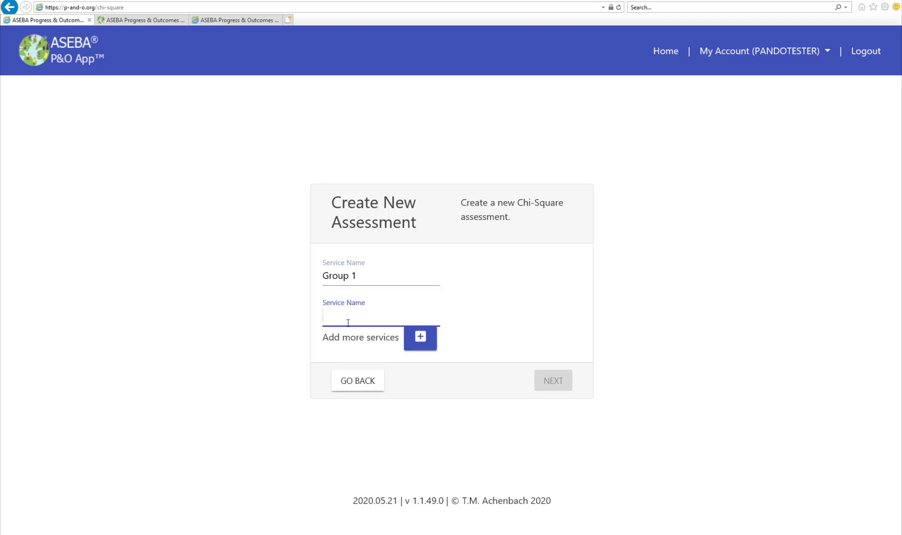
text(Group 2)
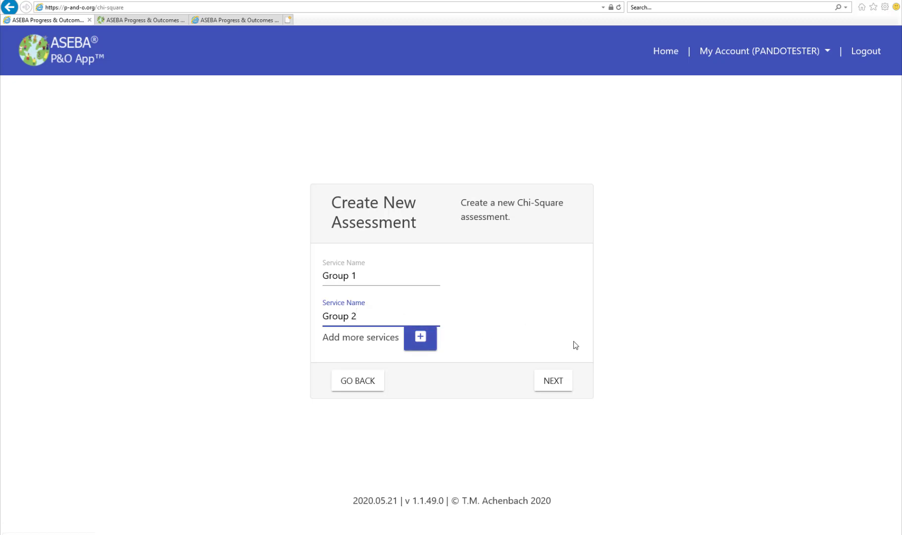
click(559, 384)
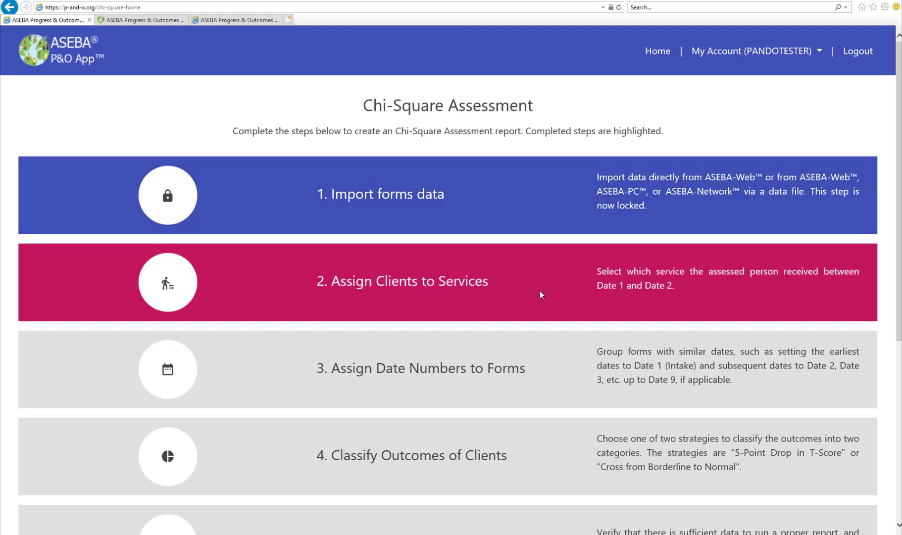
Step: Open the assignment of clients to services and set the first listed client's service method to Group 1
click(540, 290)
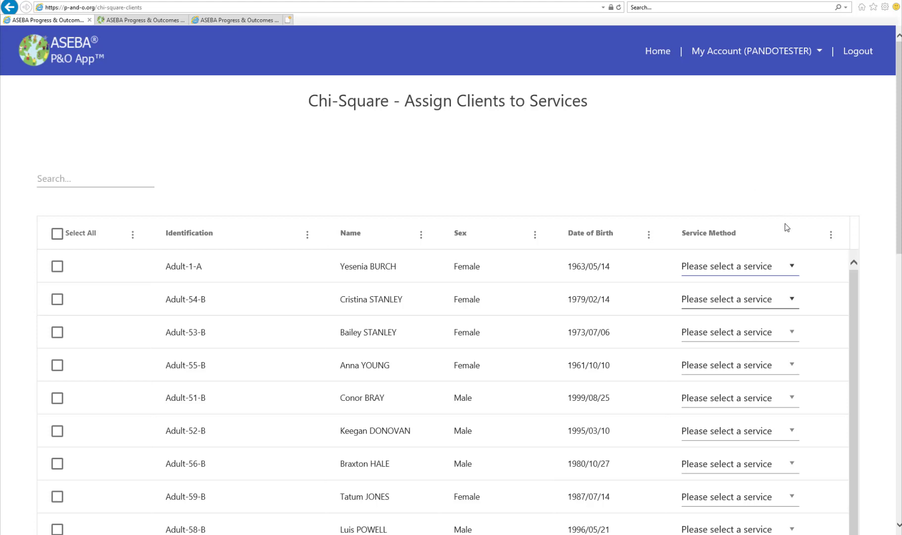
click(787, 269)
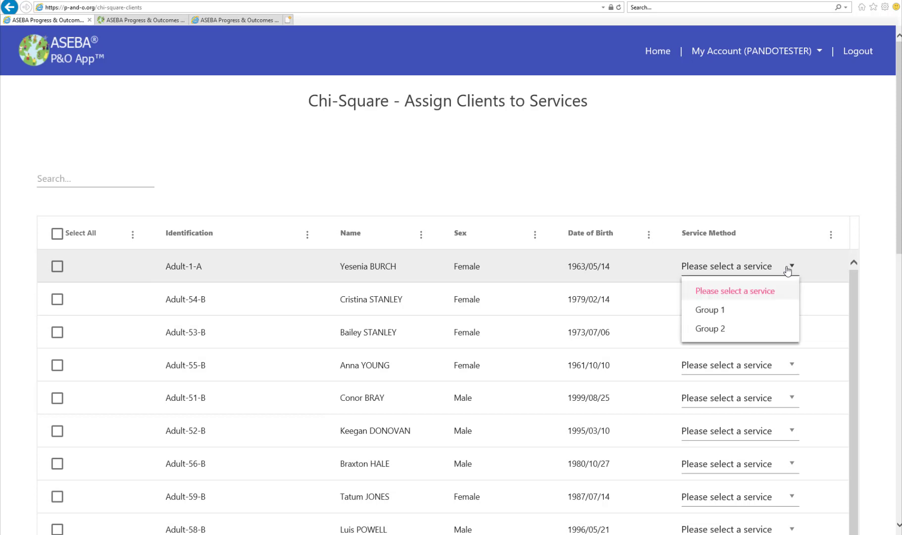
click(744, 311)
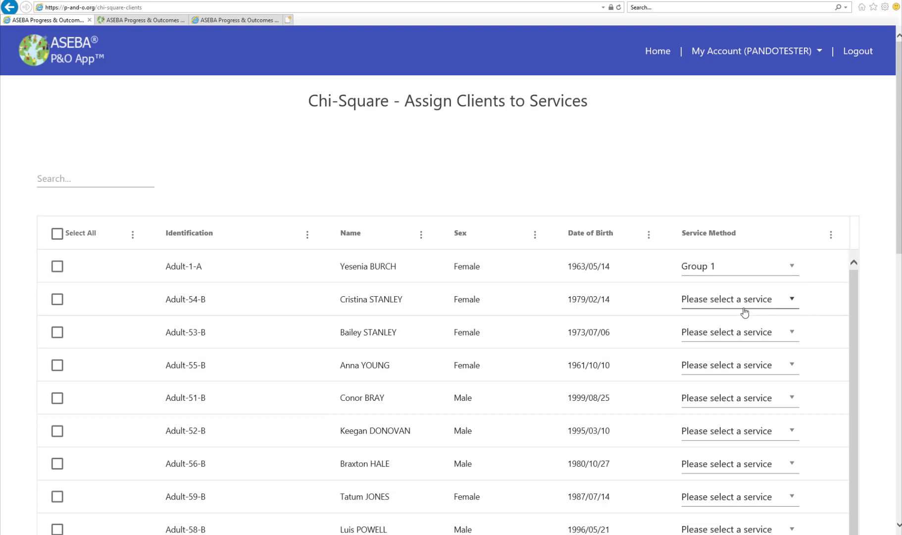
Step: Select all clients on page 4, assign them to Group 1 in bulk, and return to the assessment home
scroll(516, 59, down, 2)
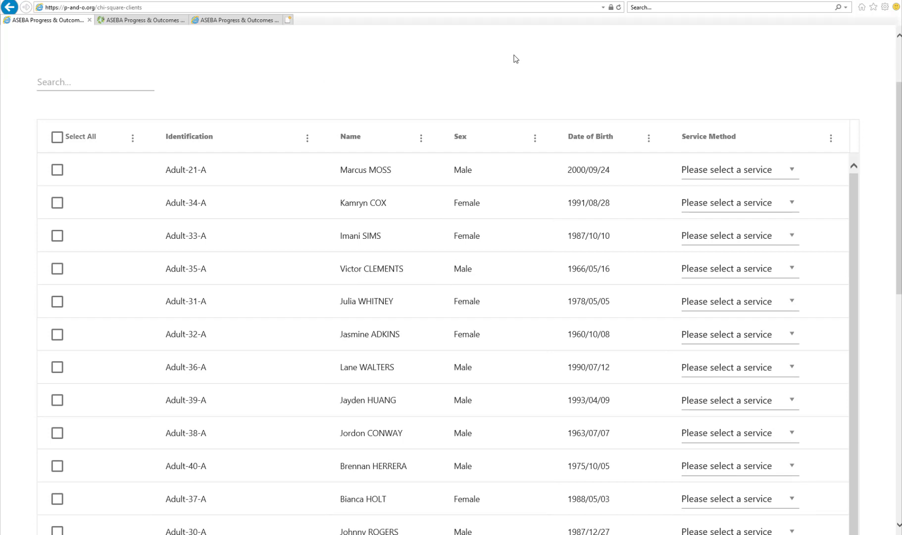
click(57, 137)
scroll(276, 161, down, 10)
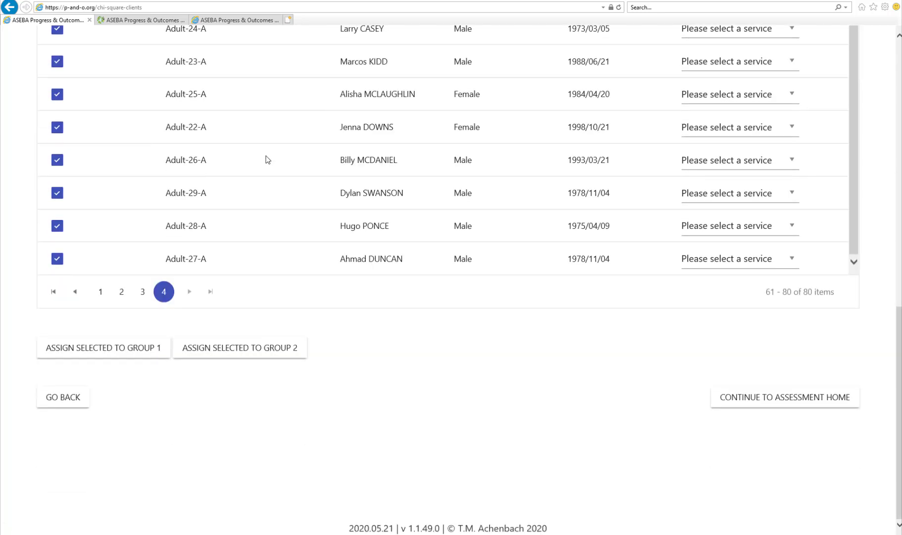
click(143, 349)
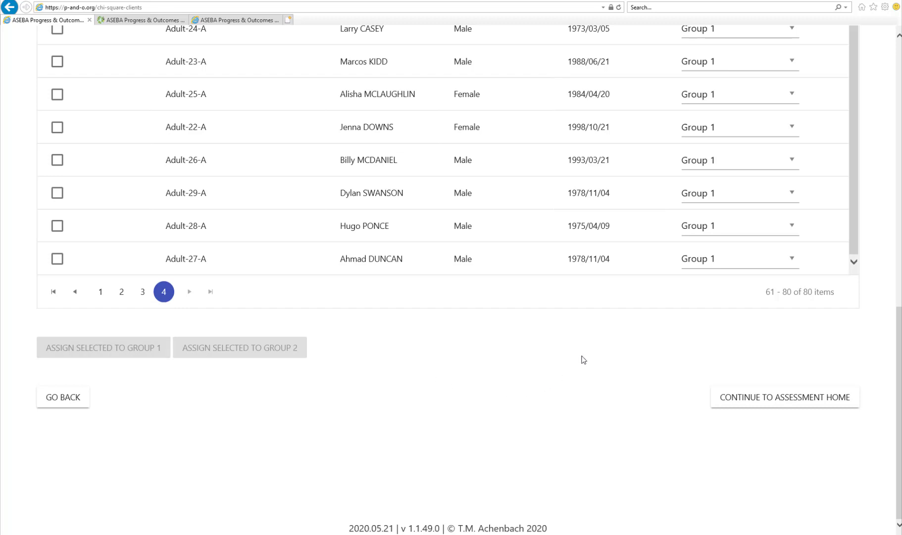
click(741, 405)
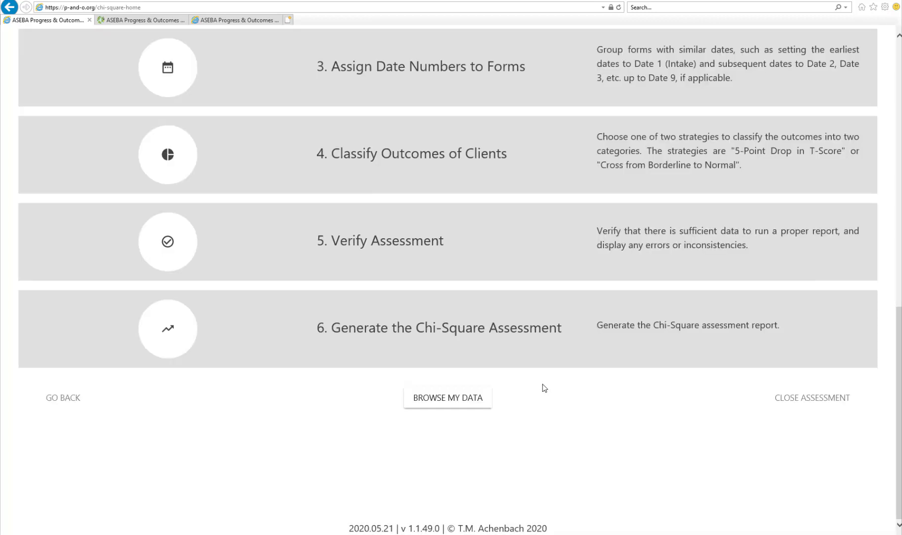
Step: Open the date number assignment and set the first client's 2018/05/16 form to Date 1 and 2018/11/11 form to Date 2
scroll(536, 315, up, 3)
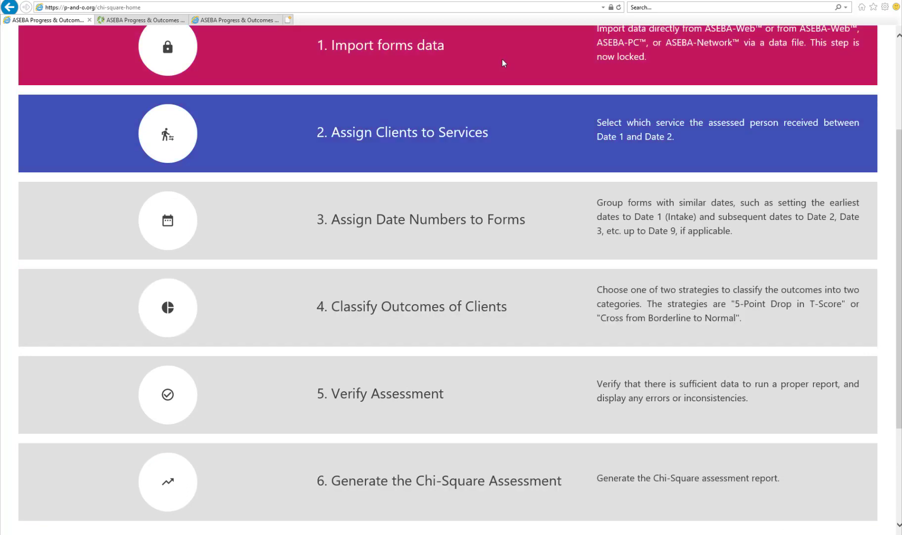
click(568, 231)
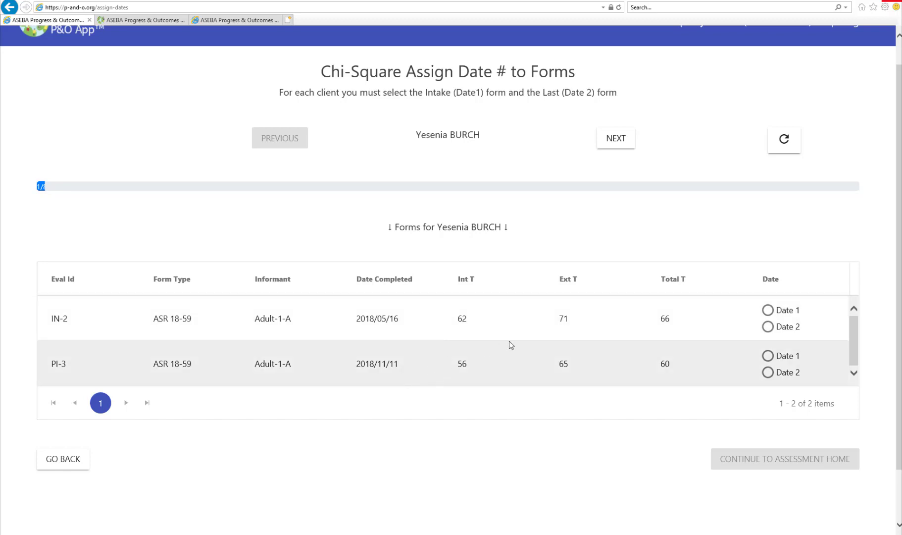
click(768, 310)
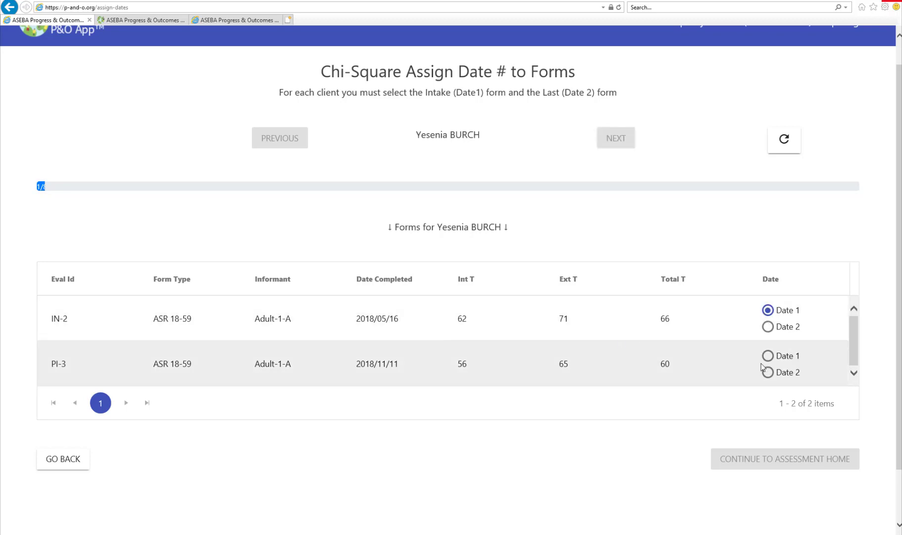
click(767, 373)
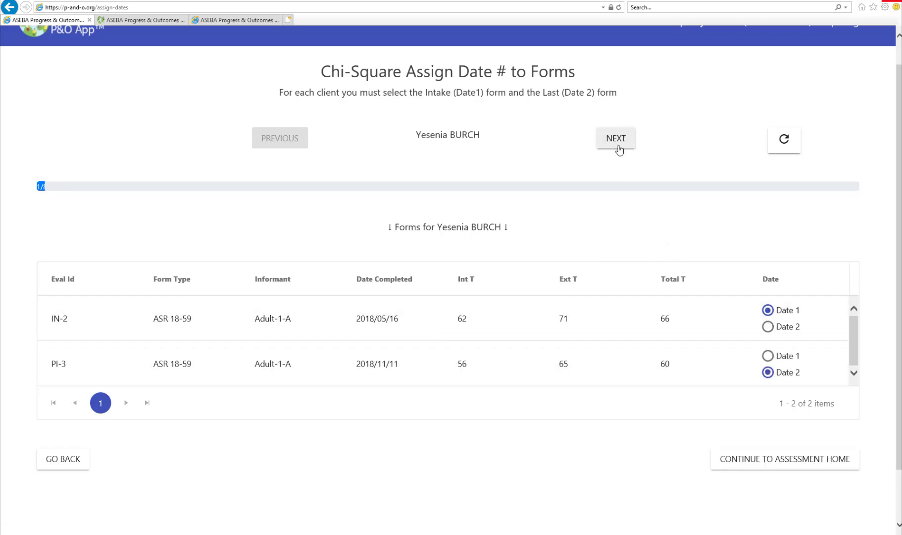
Step: Set the second client's 2018/10/30 form to Date 1 and 2019/04/27 form to Date 2, advance through the clients, and return to the assessment home
click(616, 140)
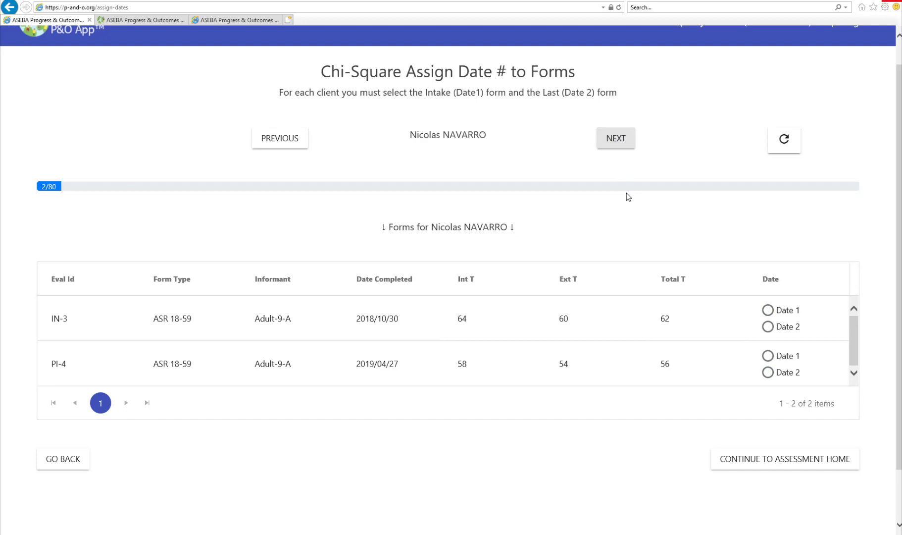
click(768, 311)
click(768, 373)
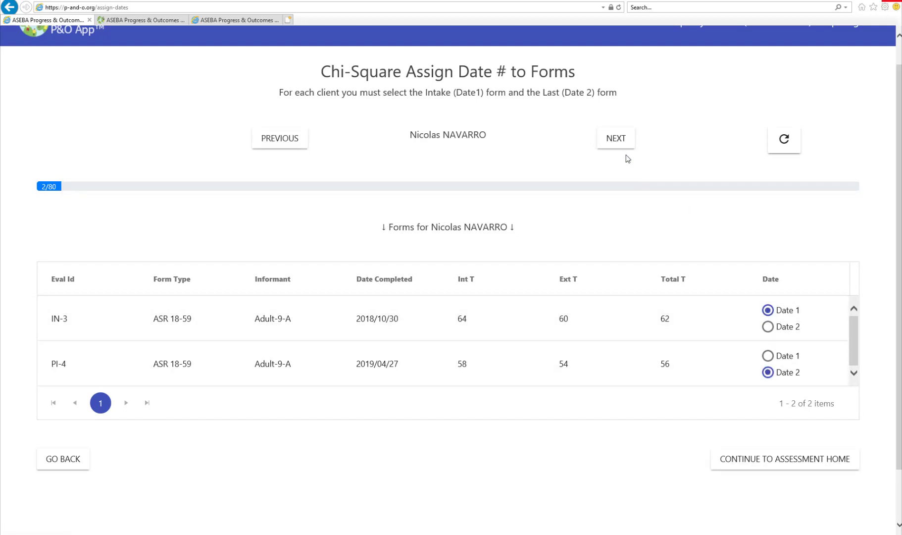
click(623, 148)
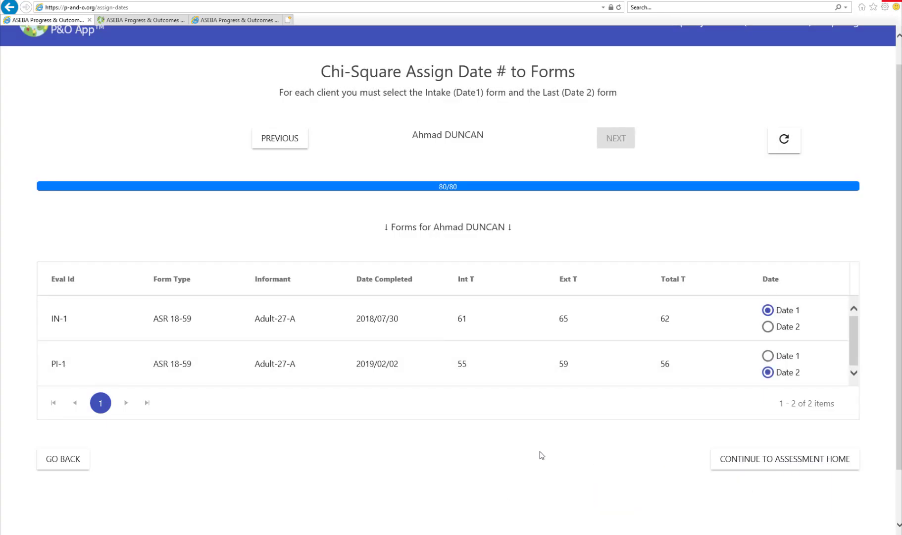
click(795, 465)
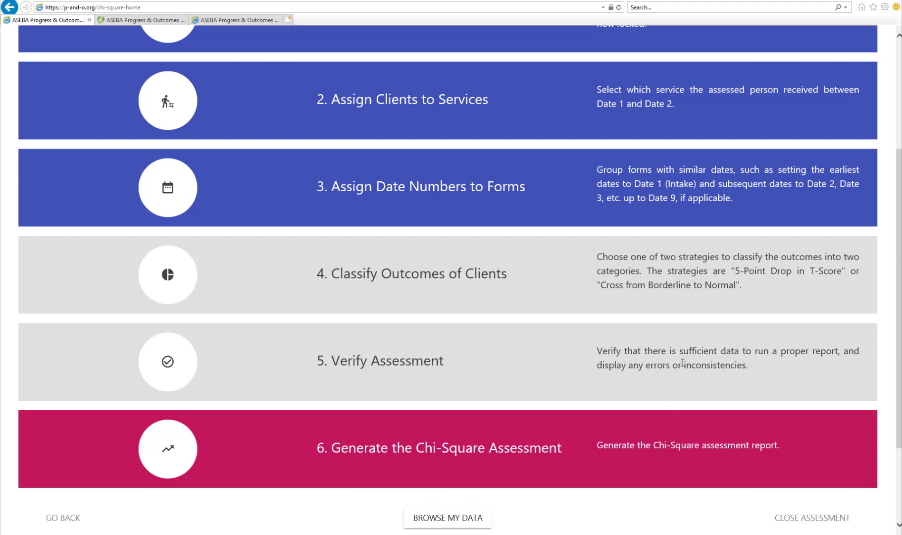
Step: Classify the client outcomes by a drop of 5 points in the scale T Score and look through the classified list
click(644, 290)
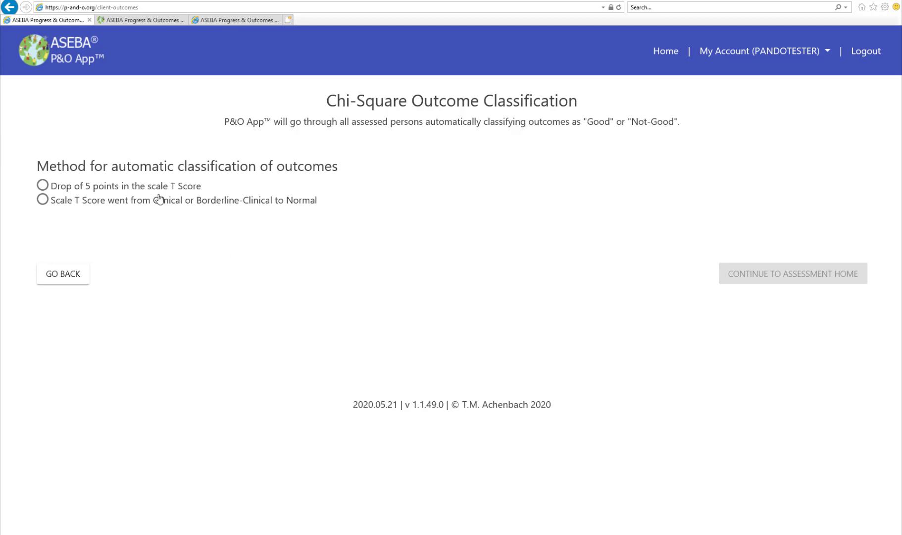
click(55, 187)
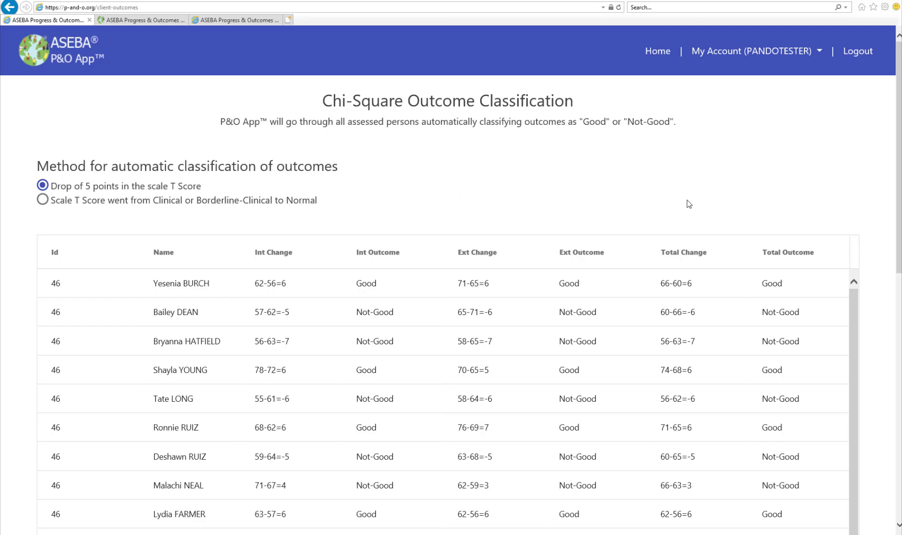
scroll(689, 203, down, 10)
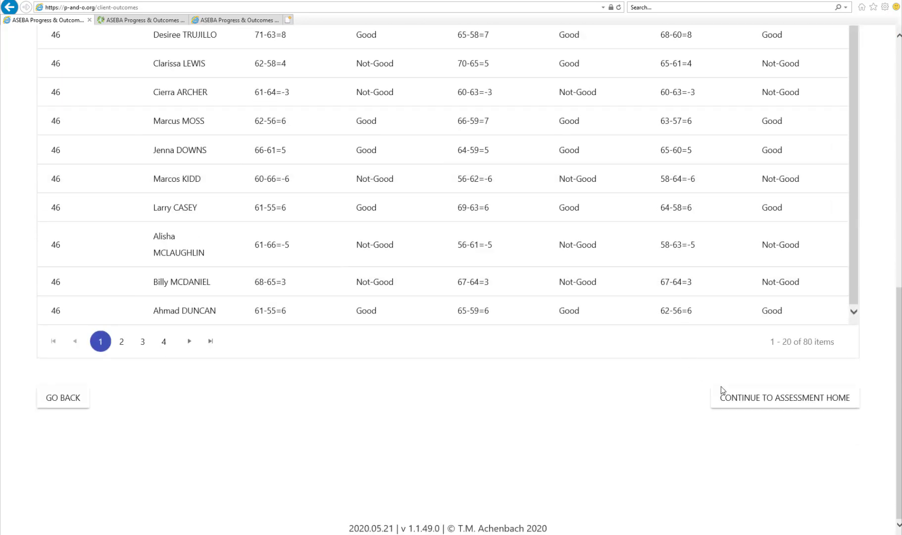
Step: Return to the assessment home from the classified outcomes, run the assessment verification and continue past its result
click(771, 407)
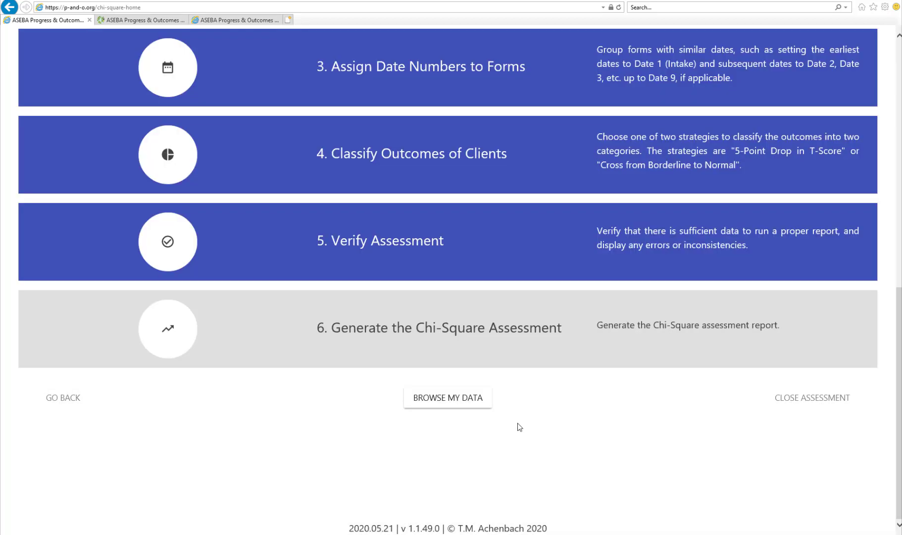
click(419, 229)
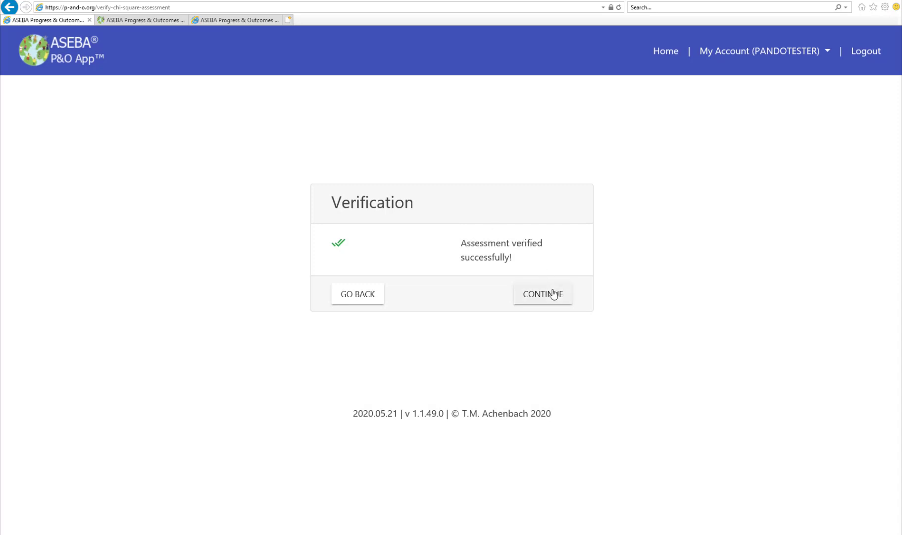
click(554, 294)
Step: Generate the Chi-Square assessment report and review the Group 1 vs. Group 2 outcomes and the appendix comparison tables
scroll(627, 311, down, 3)
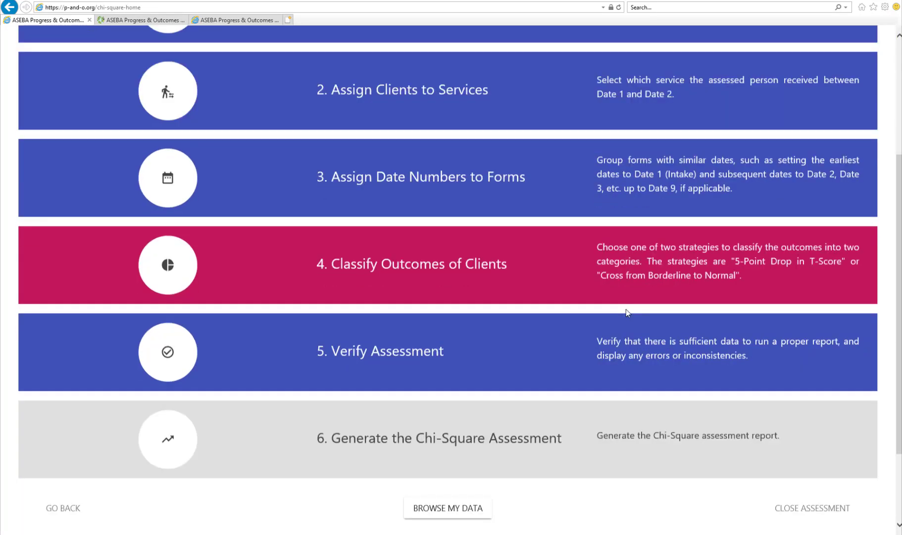
scroll(626, 309, down, 2)
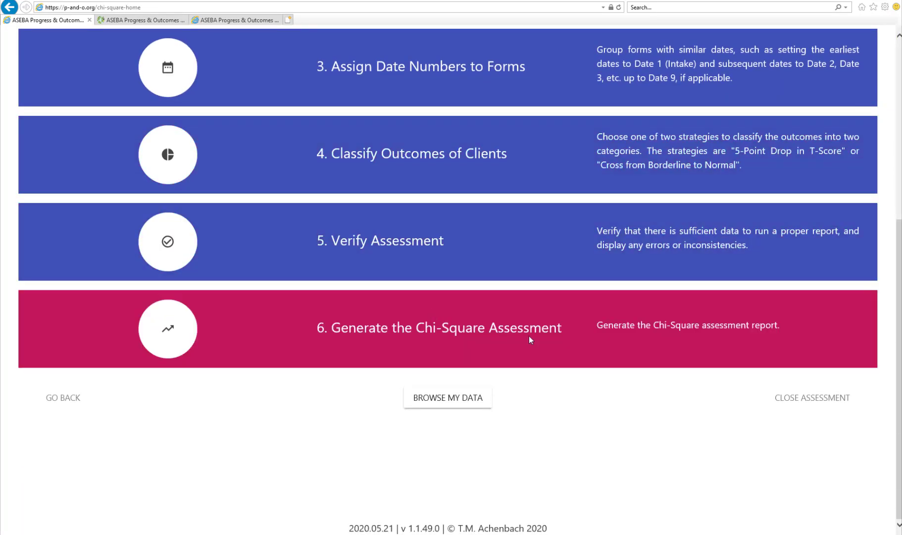
click(533, 334)
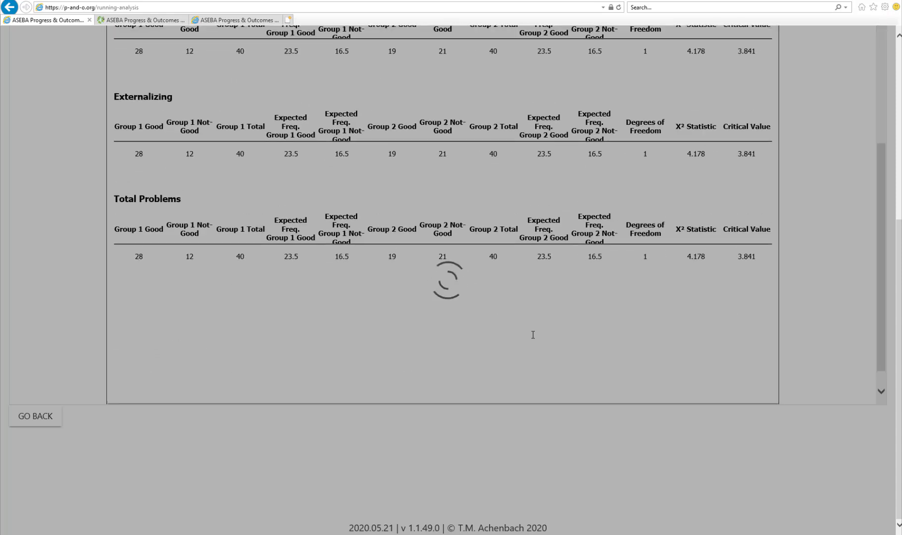
scroll(533, 334, up, 8)
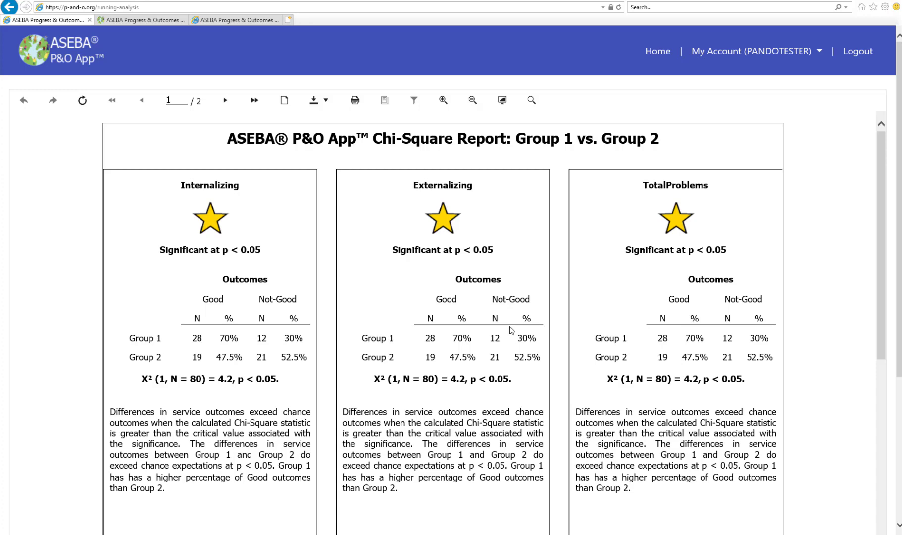
scroll(517, 326, down, 5)
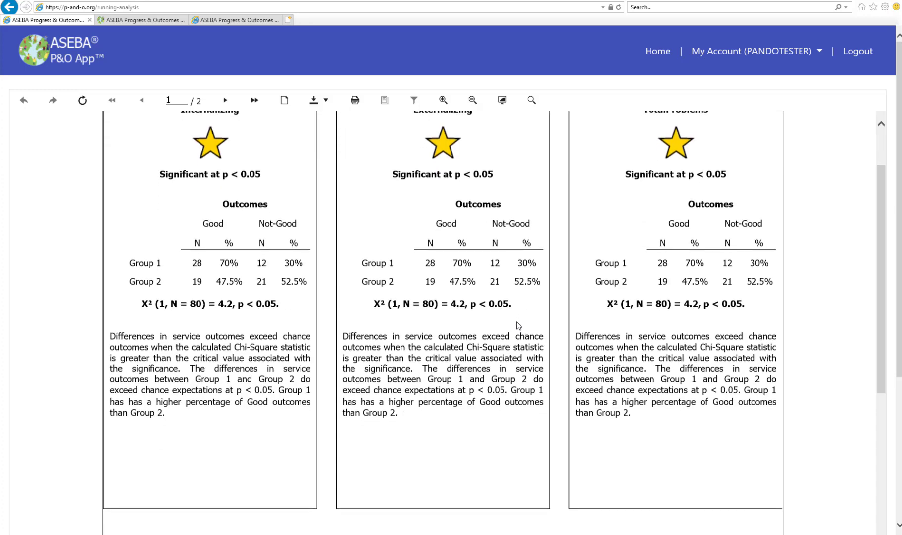
scroll(518, 326, down, 4)
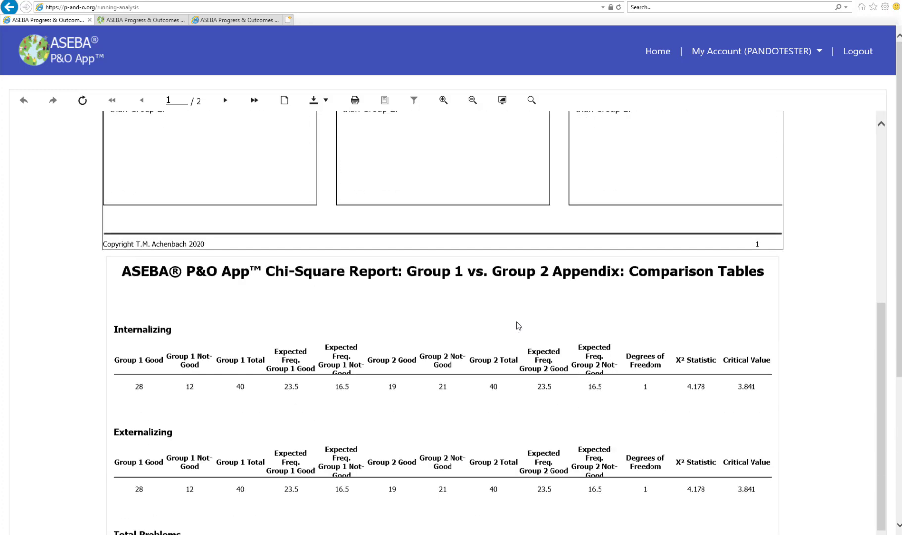
scroll(518, 326, down, 7)
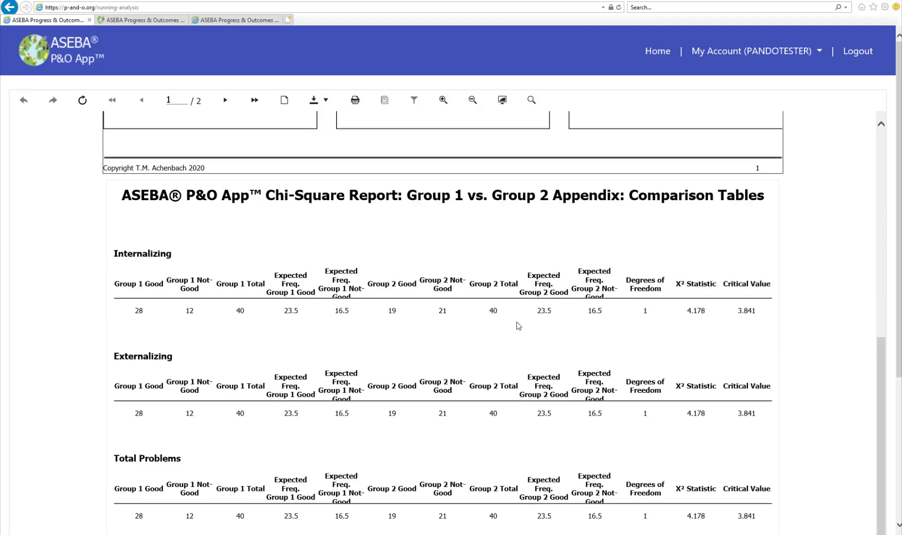
scroll(519, 326, up, 15)
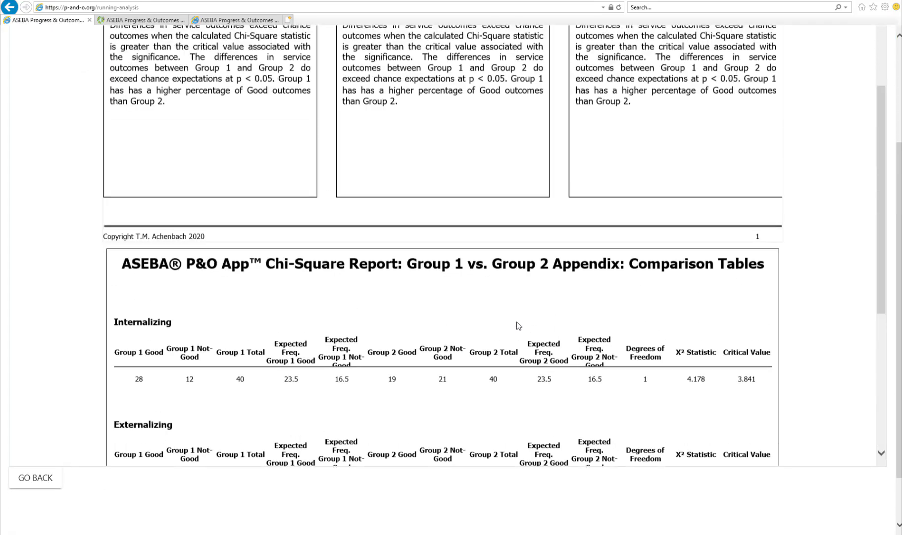